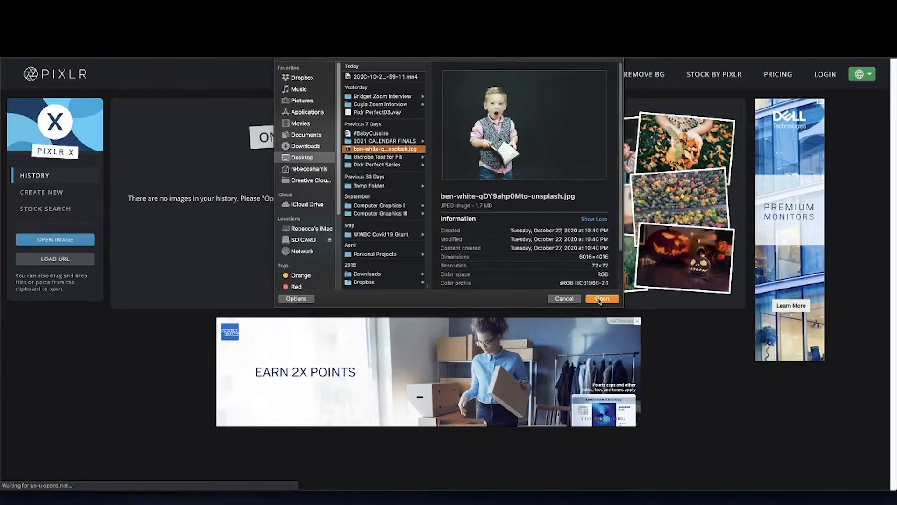
Open the Unsplash JPEG of the boy holding a book and pre-resize it to the Web size, 1280 x 854
left_click(593, 299)
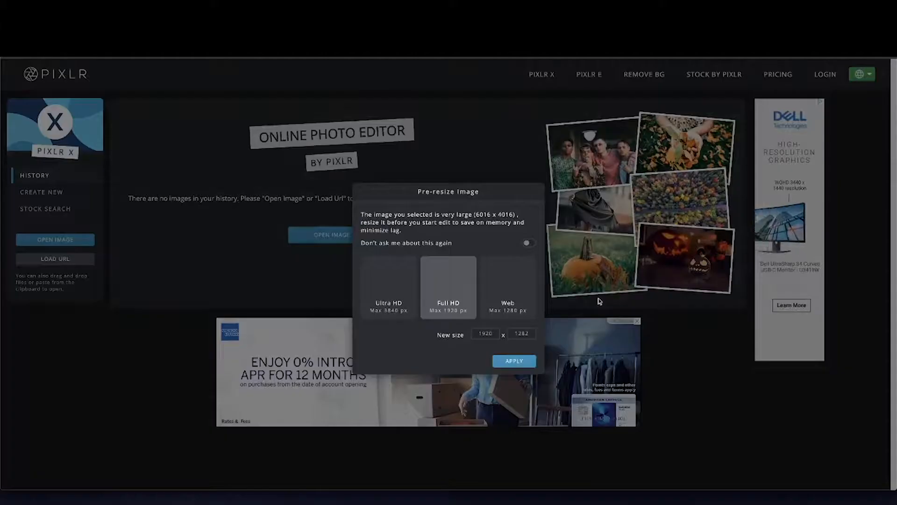
left_click(509, 289)
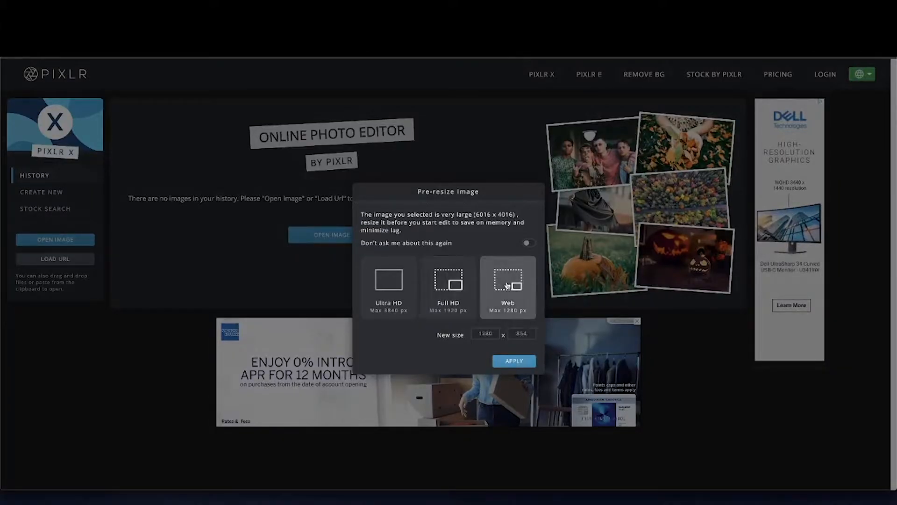
left_click(514, 361)
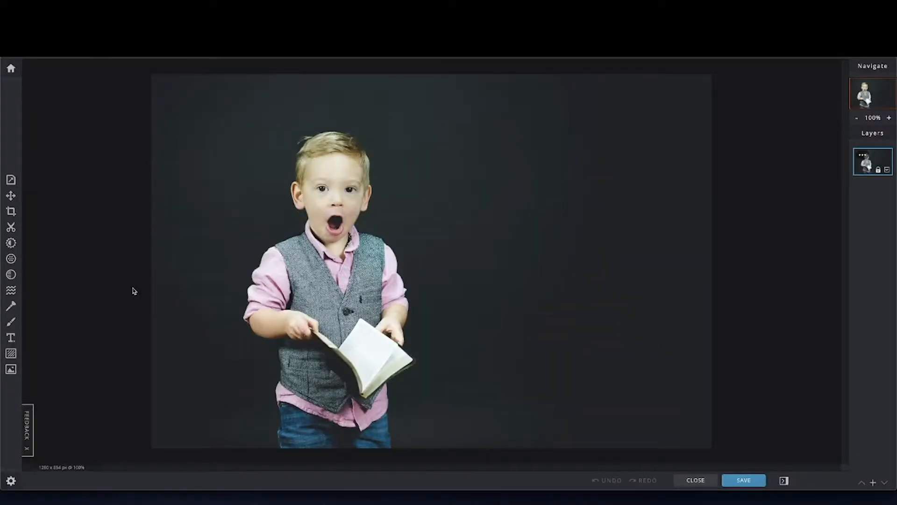
Start a crop and shrink its frame around the boy to about 979 x 783 px, trimming mostly the empty background beside him
left_click(11, 211)
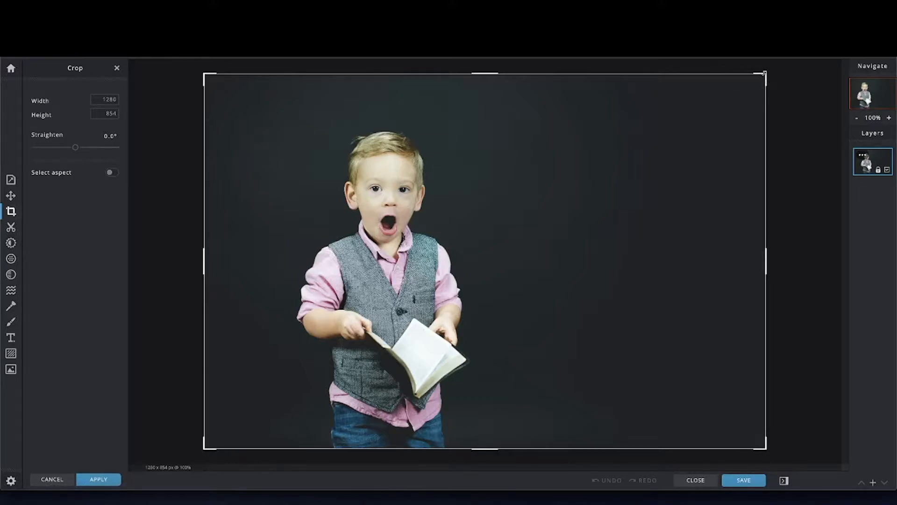
left_click_drag(764, 73, 709, 86)
left_click_drag(204, 85, 232, 100)
left_click_drag(711, 103, 625, 106)
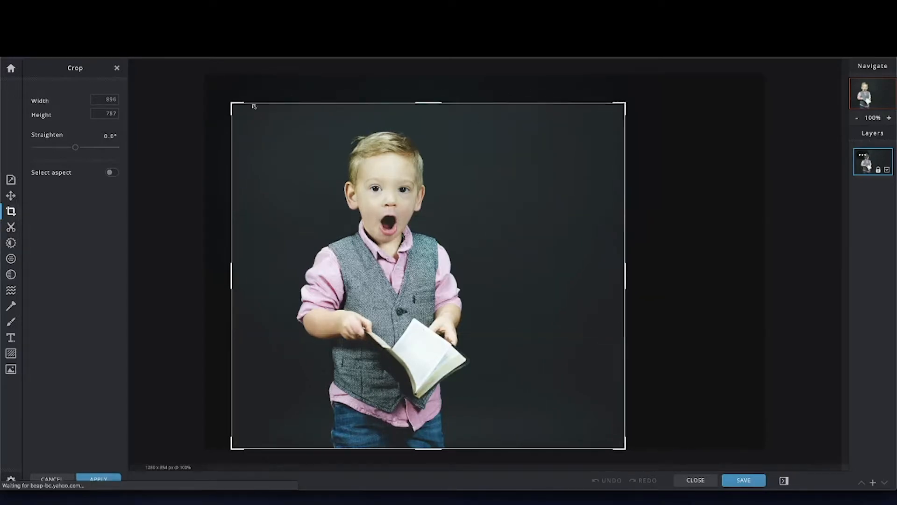
mouse_move(233, 106)
left_mouse_down()
mouse_move(266, 109)
mouse_move(216, 106)
left_mouse_up()
left_click_drag(622, 108, 643, 109)
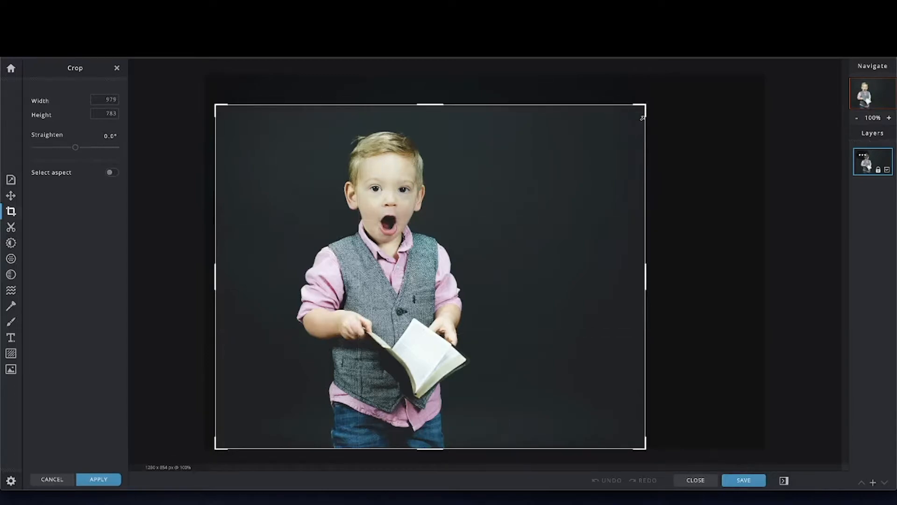
Reposition the crop frame over the photo so the boy stands off-centre, along the left third of the composition
mouse_move(553, 172)
left_mouse_down()
mouse_move(584, 168)
mouse_move(552, 168)
mouse_move(564, 170)
left_mouse_up()
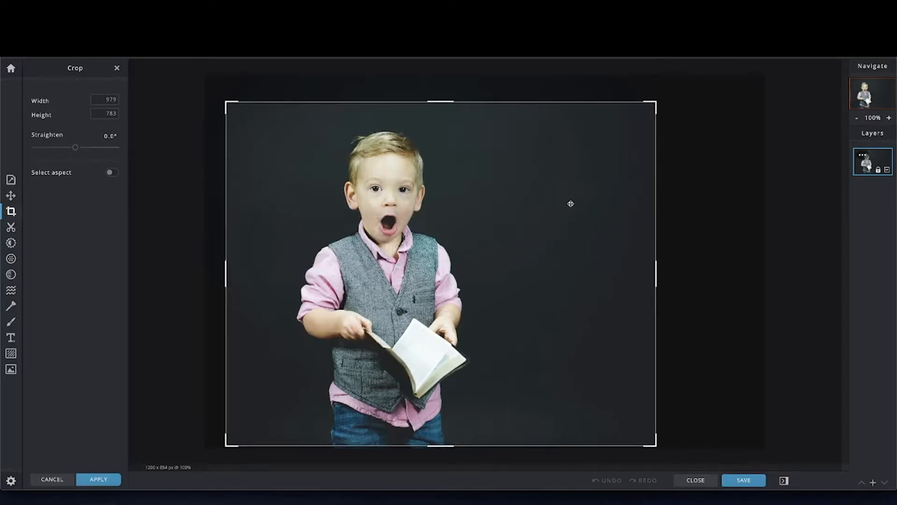
left_click_drag(559, 174, 560, 179)
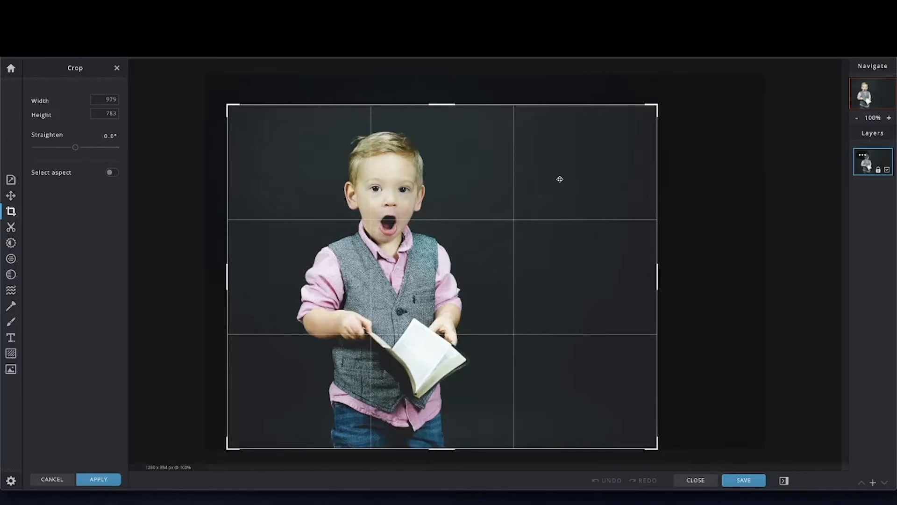
left_click_drag(560, 179, 559, 179)
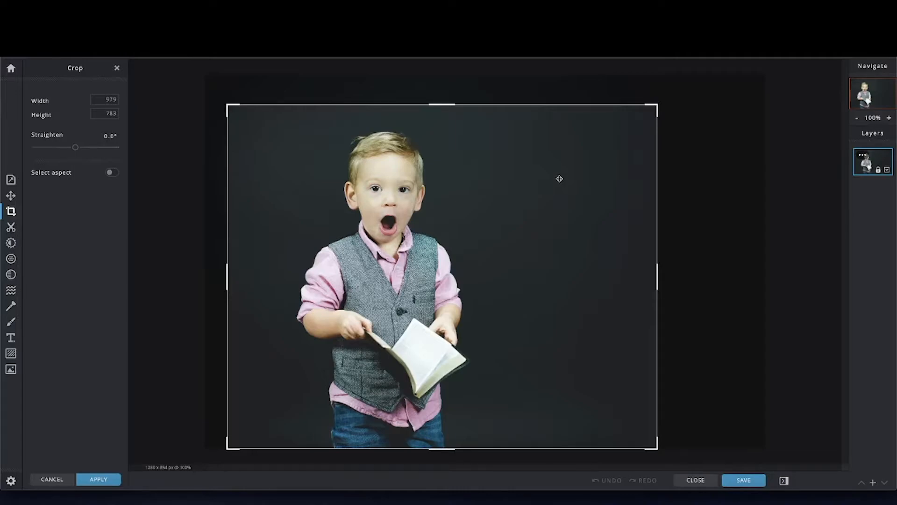
left_click(558, 179)
left_click_drag(558, 179, 574, 185)
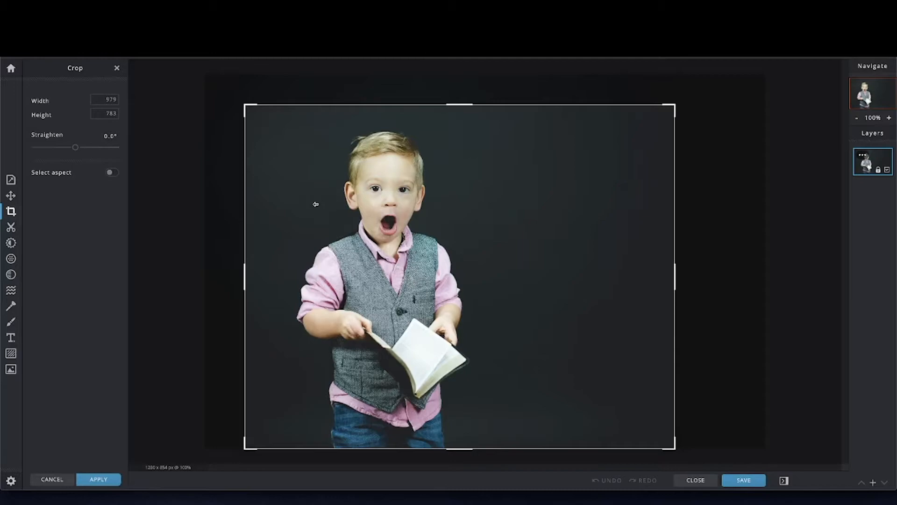
Set the crop width to 980 and height to 780, and apply the crop
left_click(105, 99)
left_click_drag(104, 99, 128, 100)
type("980")
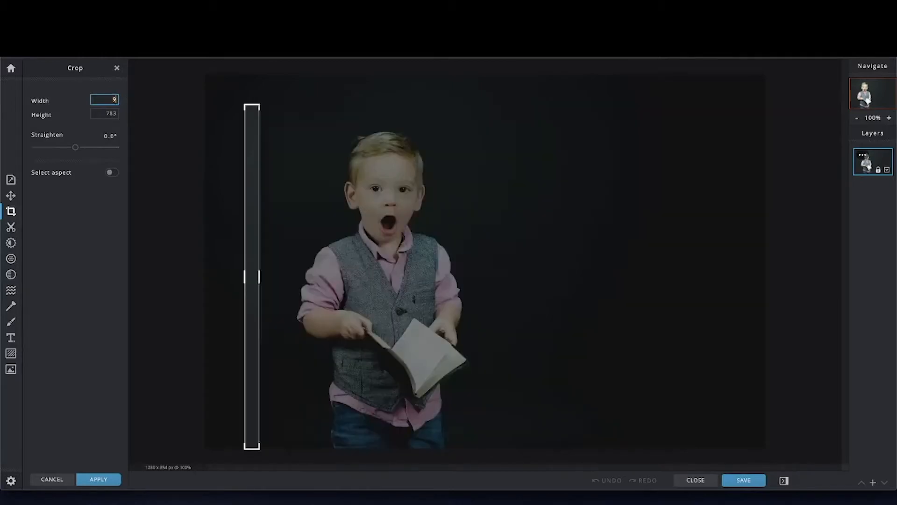
left_click(113, 114)
key("BackSpace")
type("4")
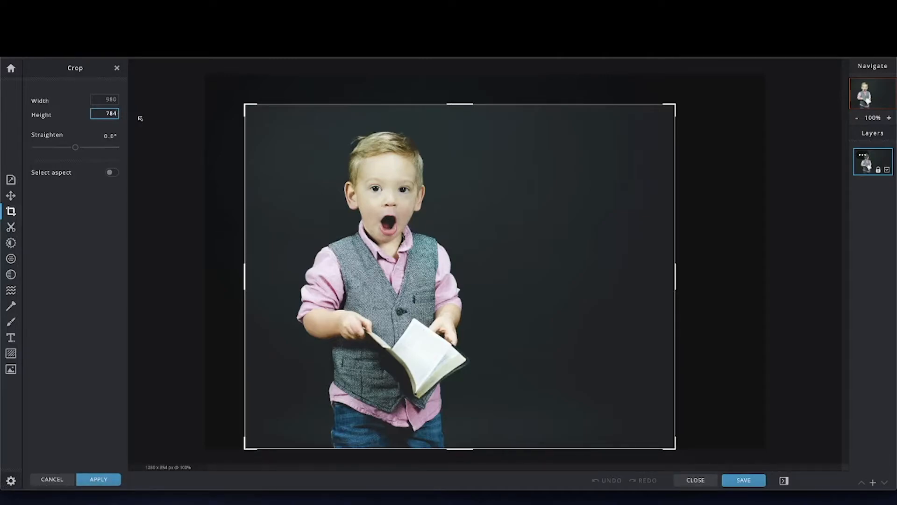
key("BackSpace")
type("0")
left_click(188, 159)
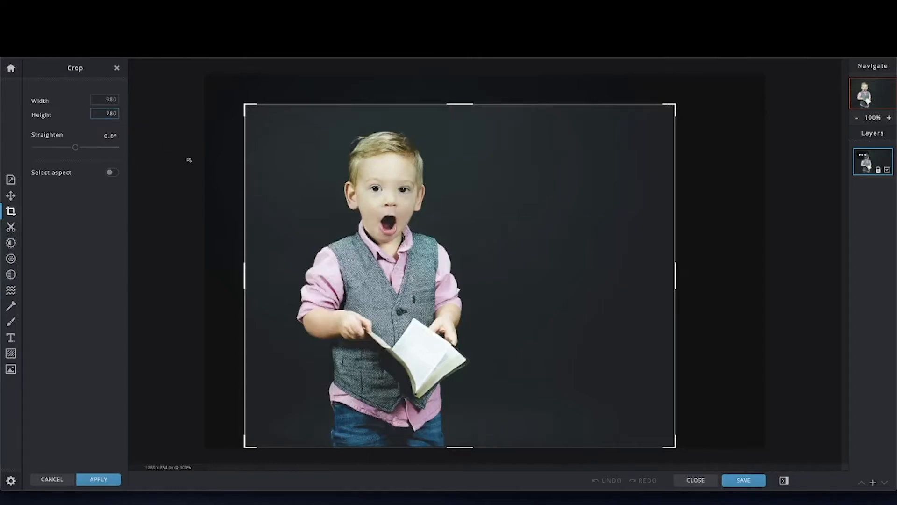
left_click(99, 479)
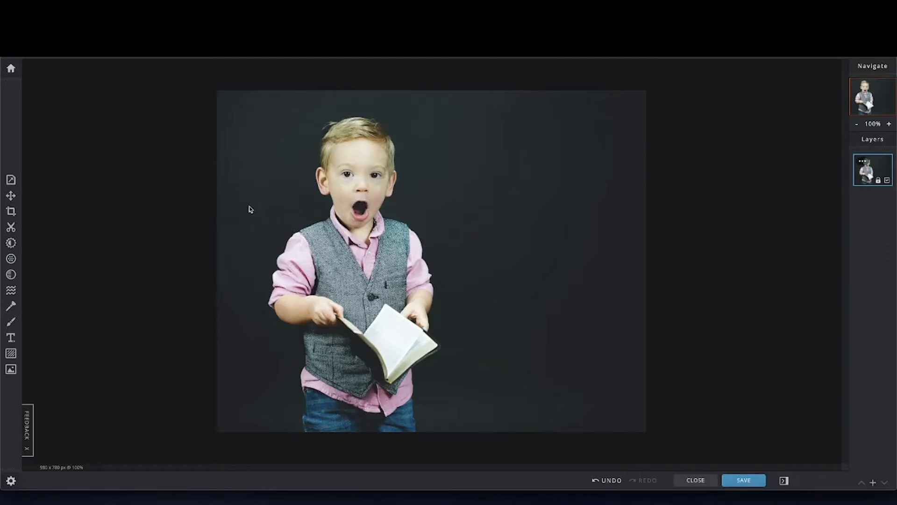
Filter the photo with slight sharpening, a vignette of 25 and glamour of 20, and apply the changes
left_click(11, 258)
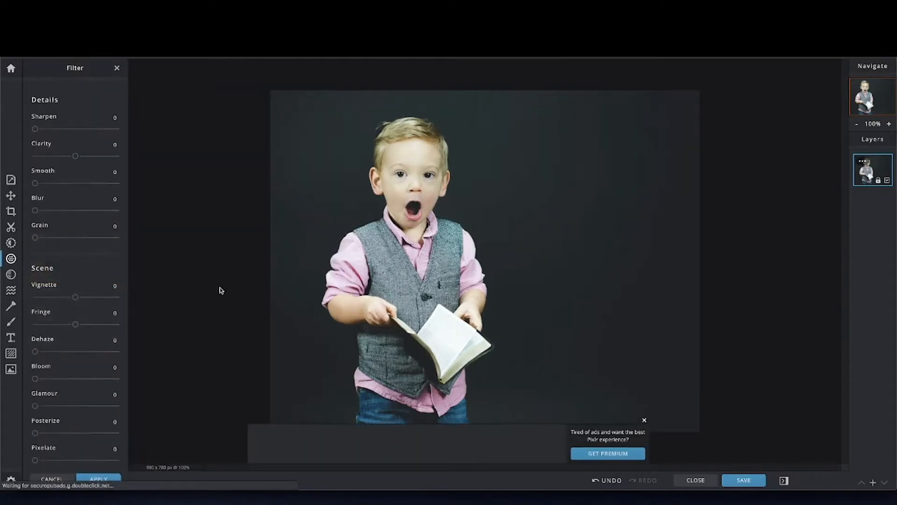
left_click(642, 419)
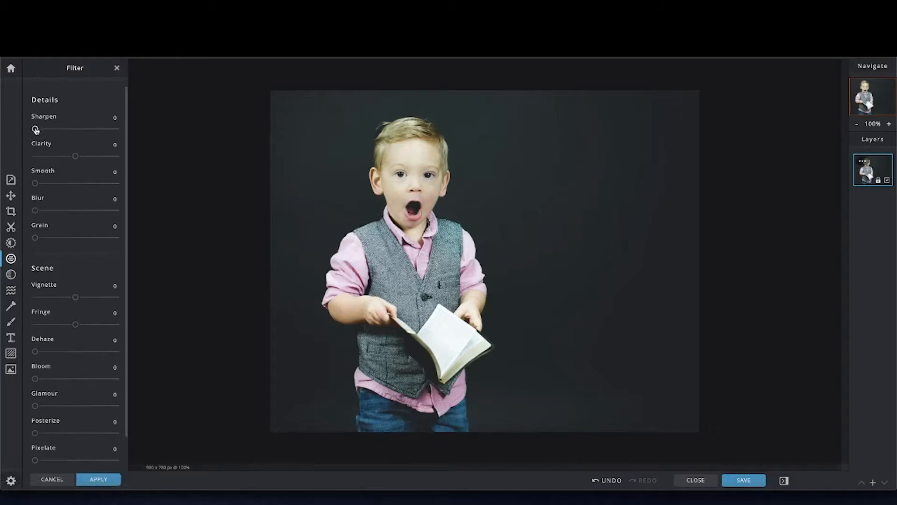
left_click_drag(35, 129, 47, 130)
scroll(86, 211, "down", 1)
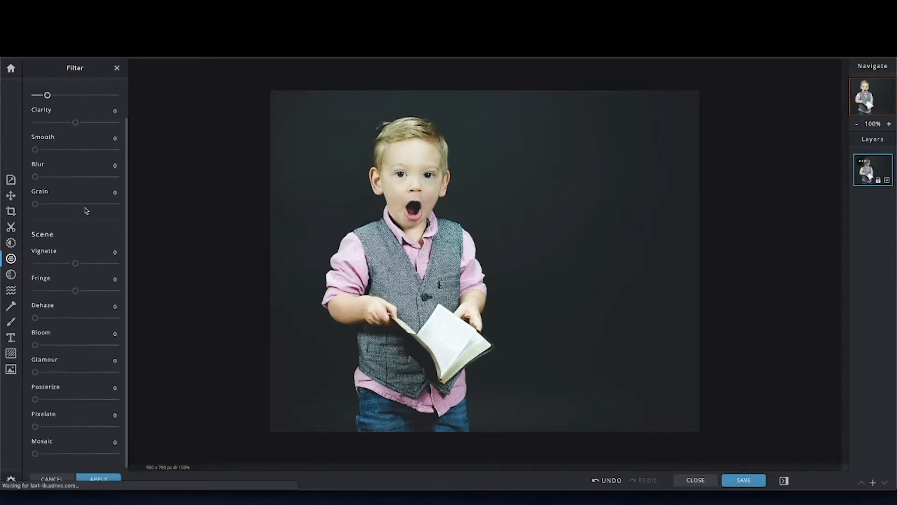
left_click_drag(75, 265, 85, 265)
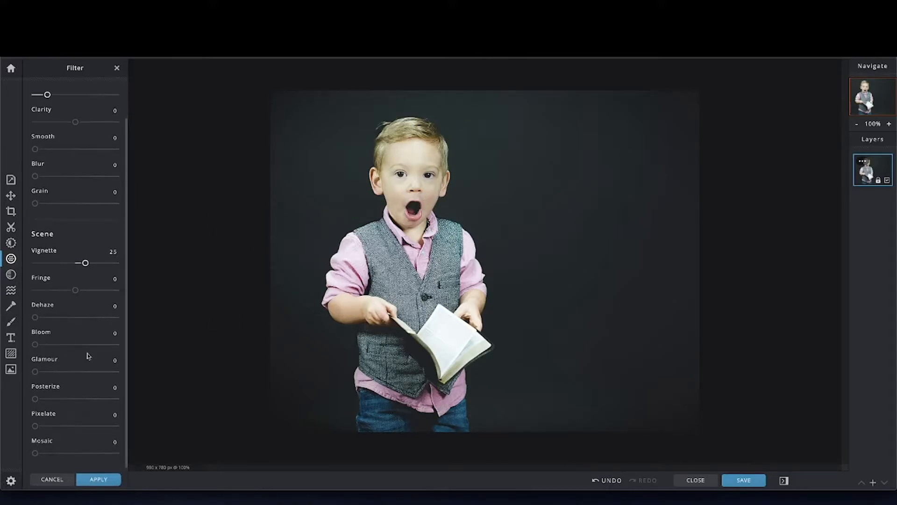
mouse_move(36, 372)
left_mouse_down()
mouse_move(132, 377)
mouse_move(51, 376)
left_mouse_up()
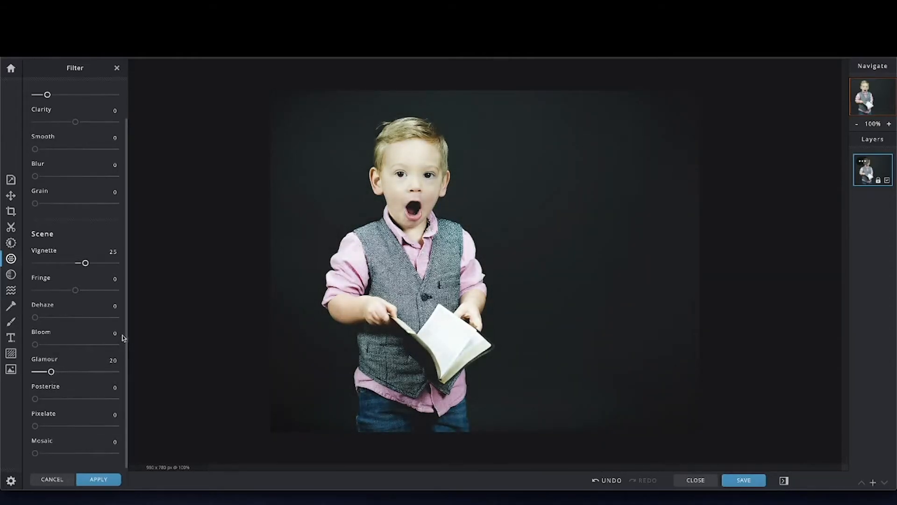
left_click(99, 480)
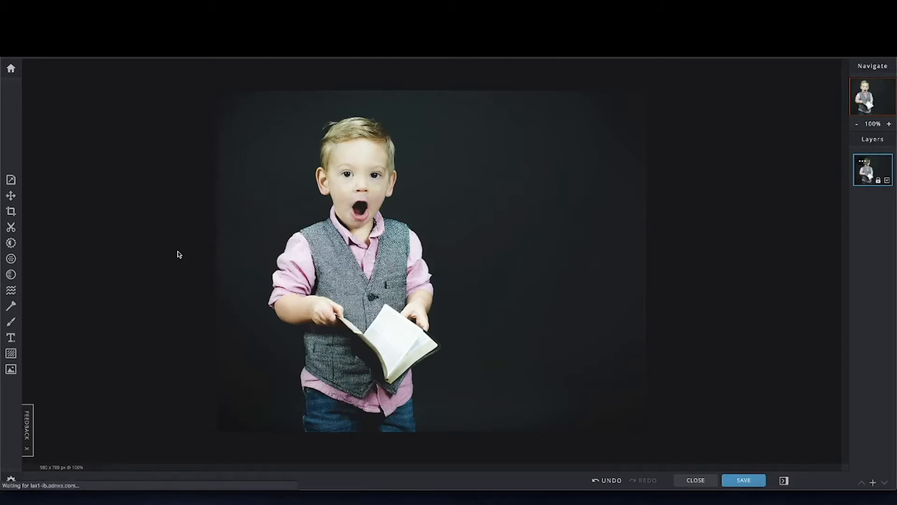
Add the Matte effect from the Portrait collection to the photo at strength 100
left_click(10, 274)
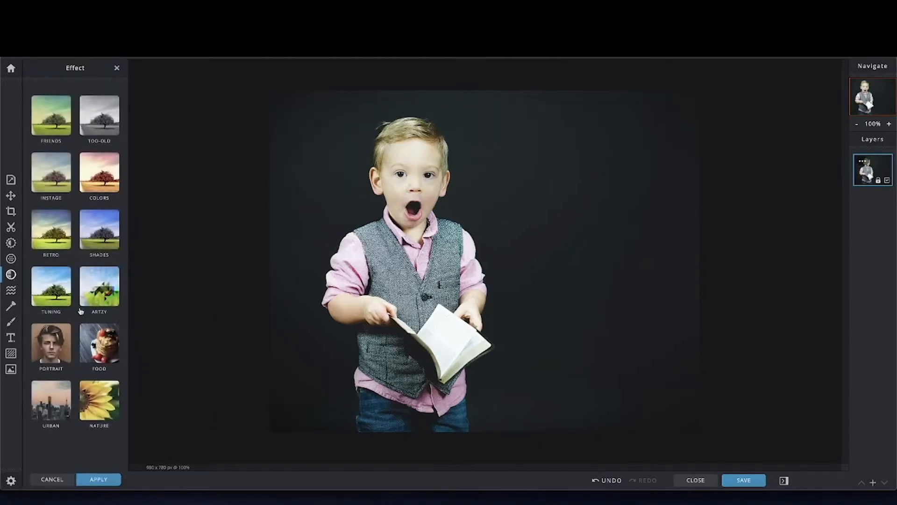
left_click(53, 352)
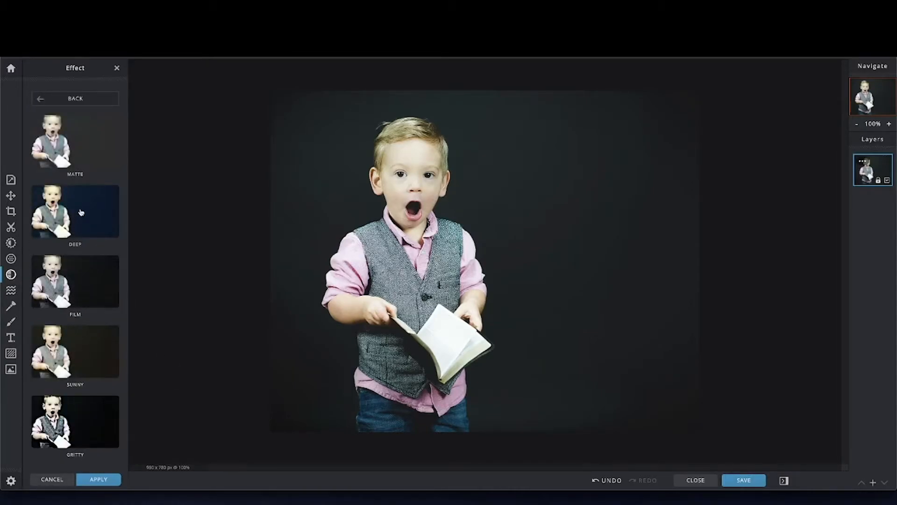
left_click(82, 138)
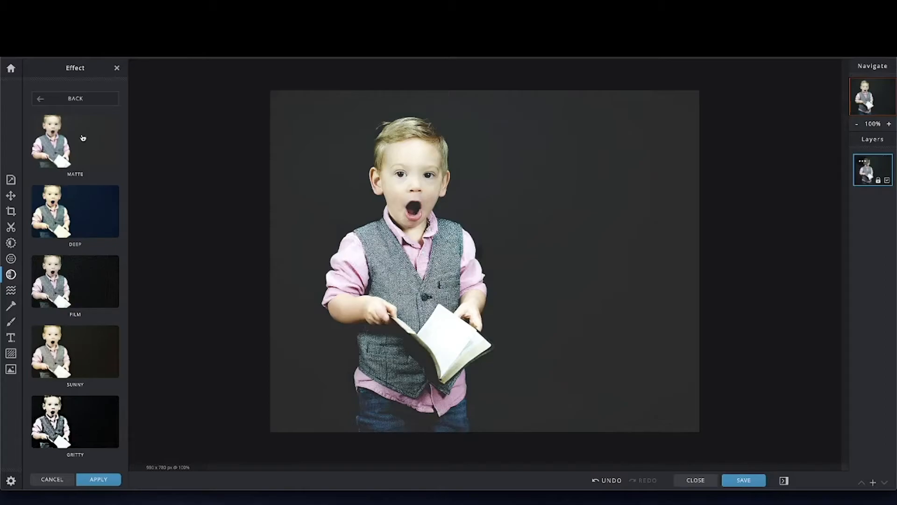
left_click(76, 98)
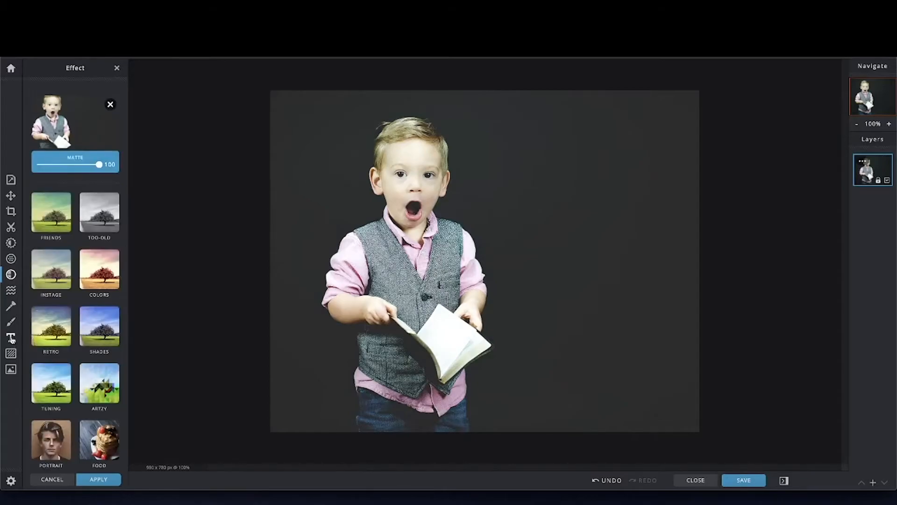
Add a text layer reading "Books & Beans" and narrow its text box from the left side
left_click(11, 338)
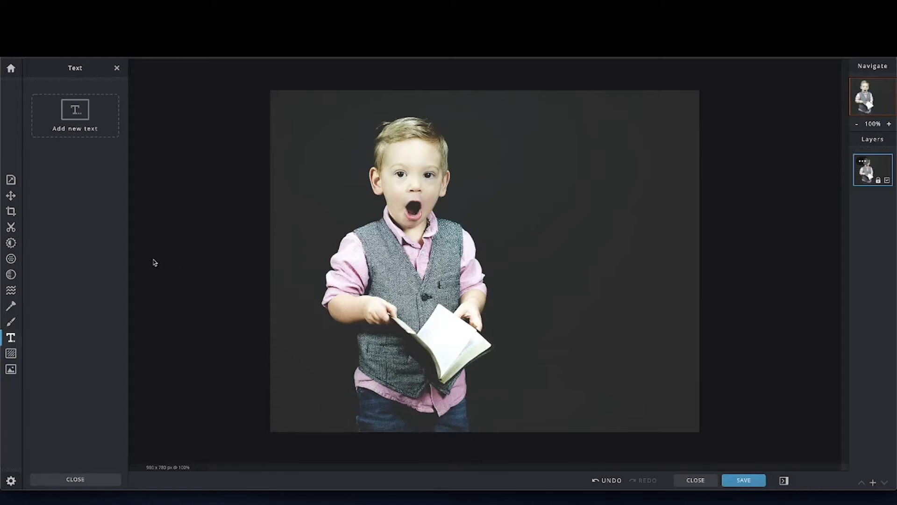
left_click(66, 123)
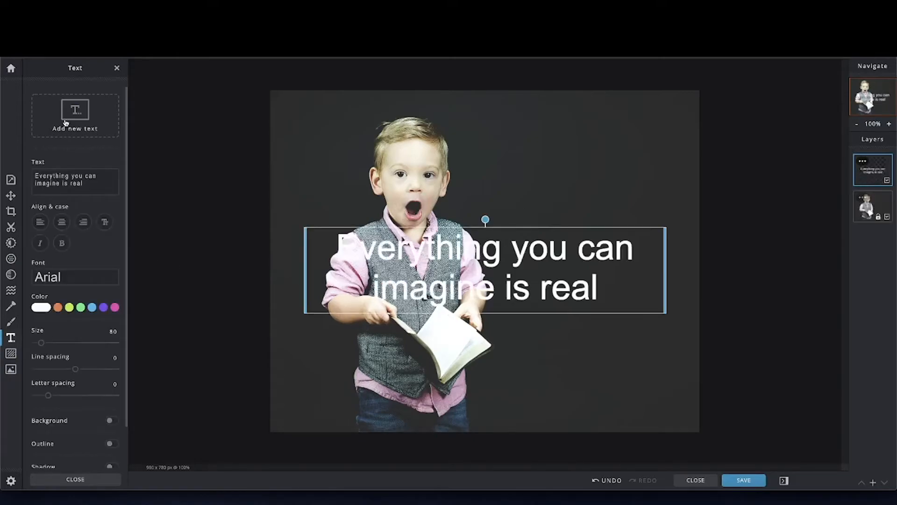
triple_click(95, 187)
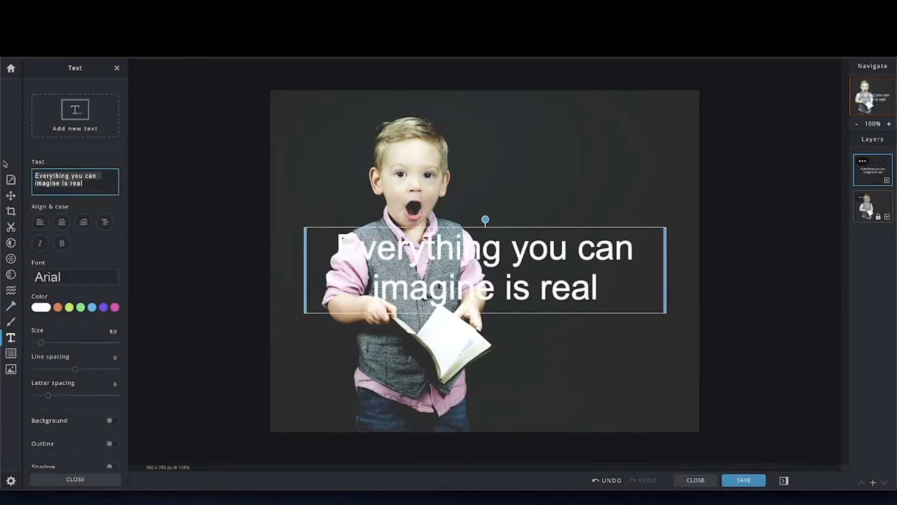
type("Books & B")
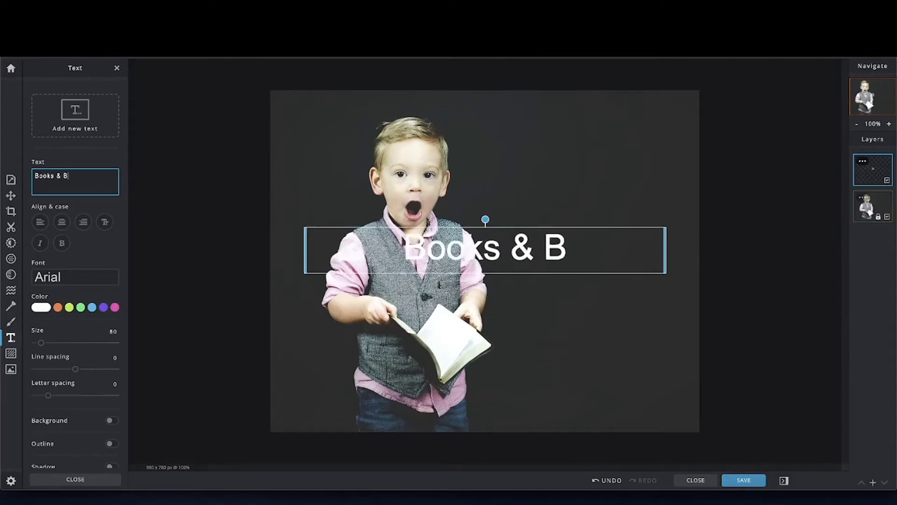
type("eans")
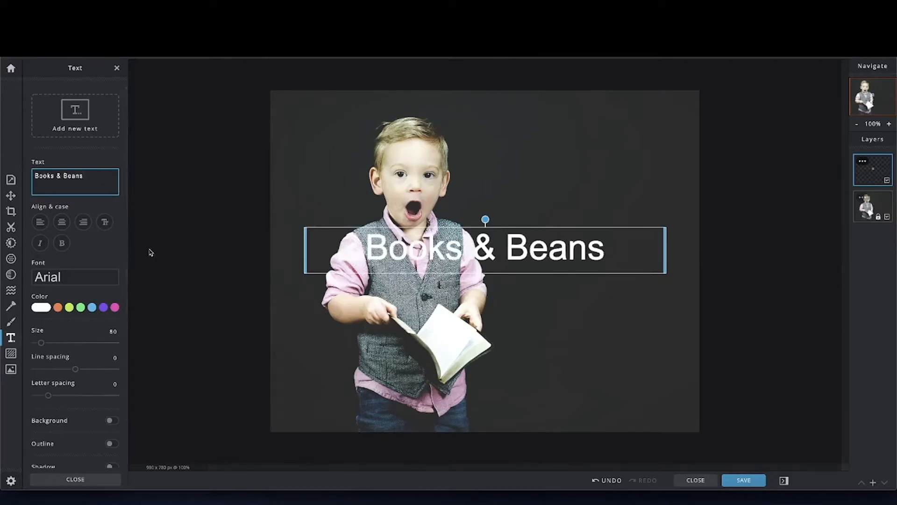
left_click_drag(311, 259, 390, 260)
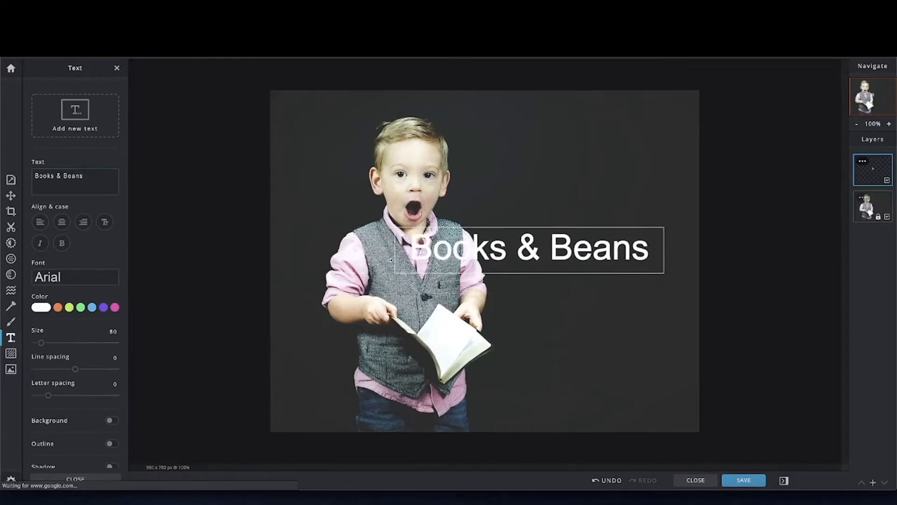
Change the "Books & Beans" text to the Adolfine font at size 65
left_click(66, 277)
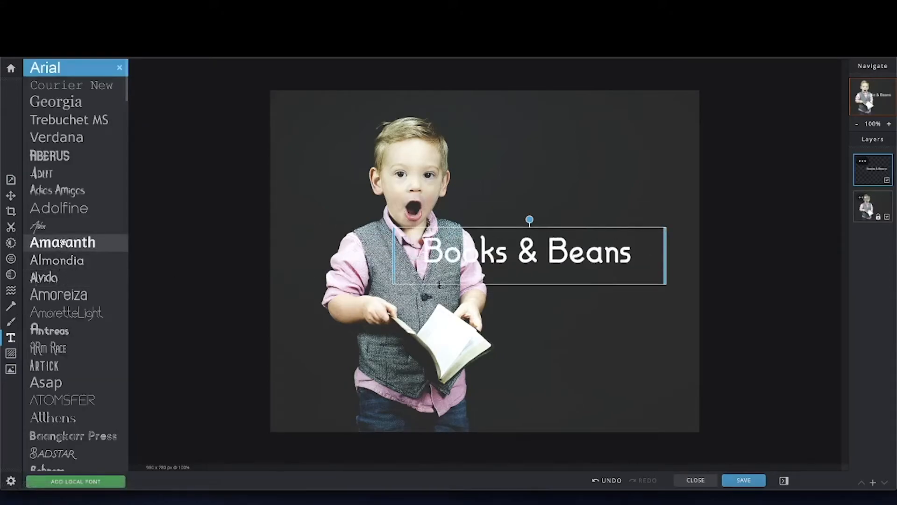
left_click(63, 208)
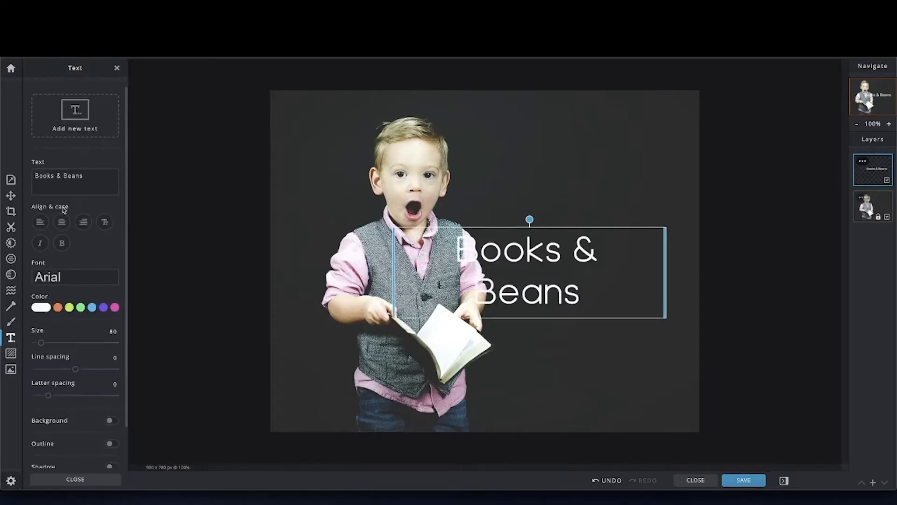
double_click(108, 331)
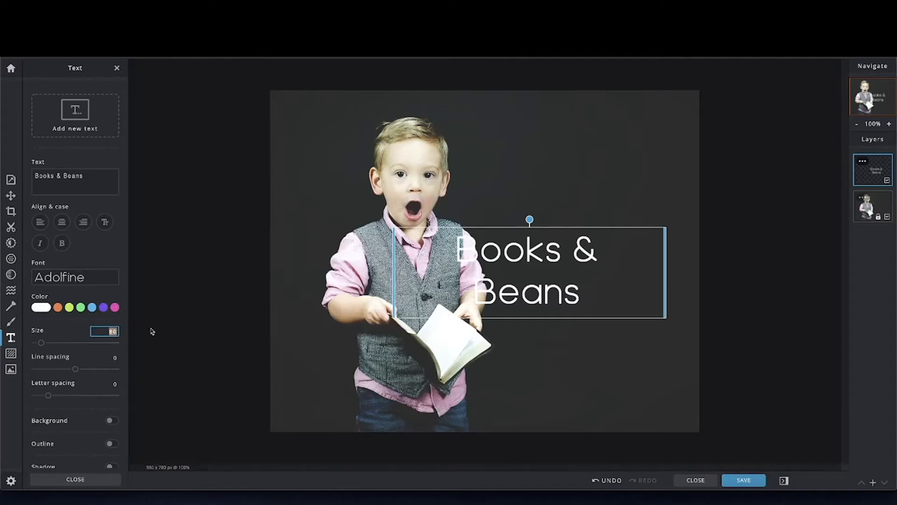
type("65")
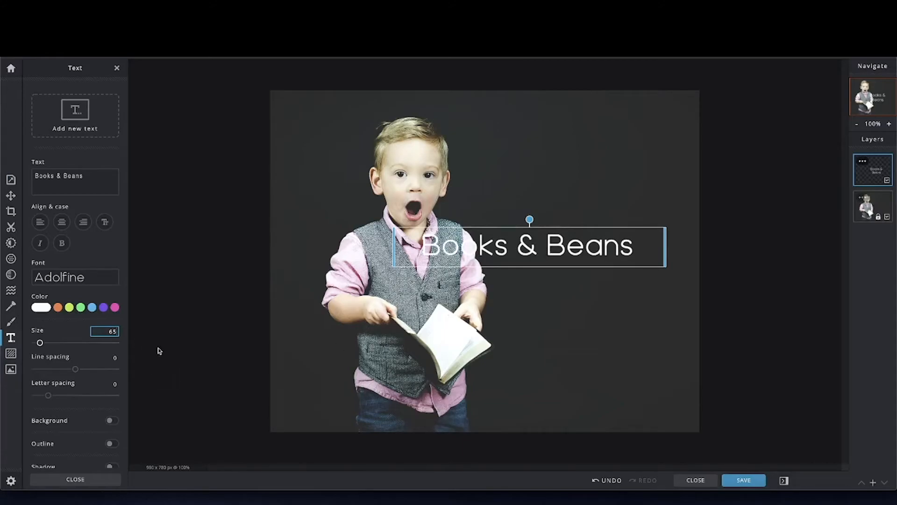
scroll(87, 388, "down", 1)
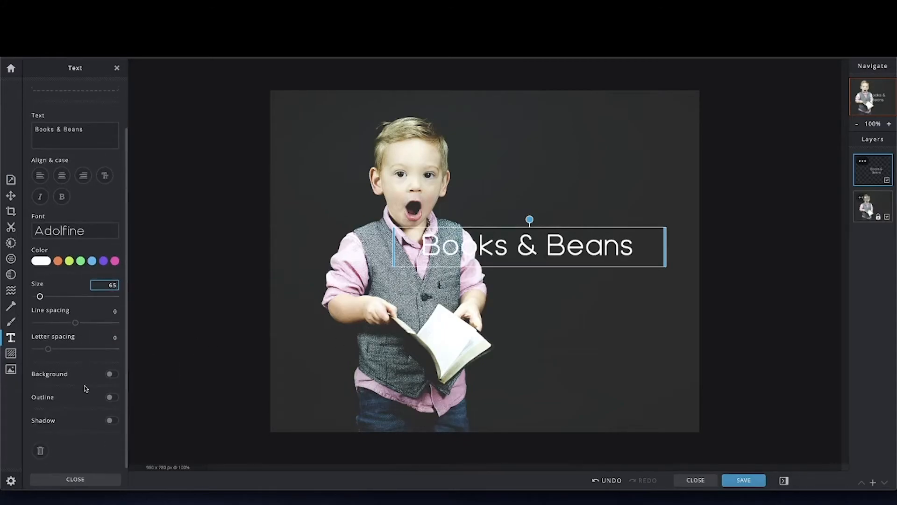
Give the "Books & Beans" text a light blue punched-out outline and move it up beside the boy's face
left_click(110, 397)
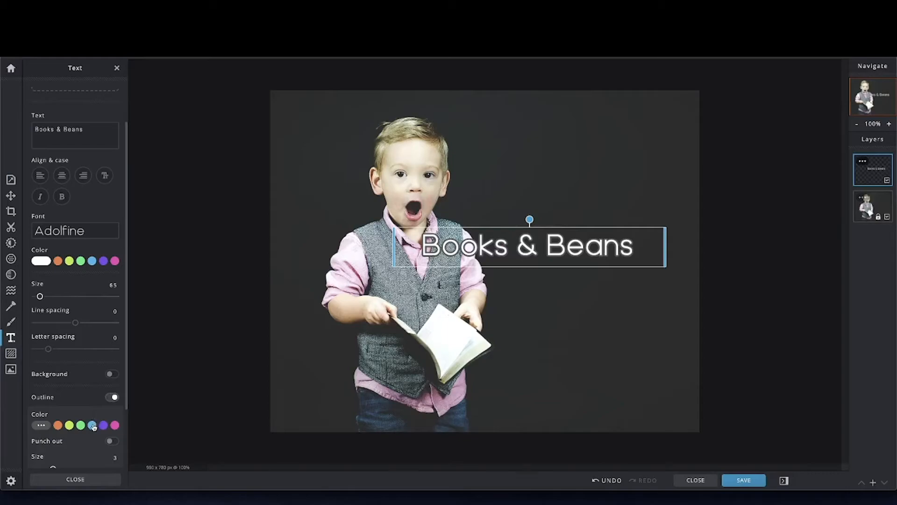
left_click(110, 441)
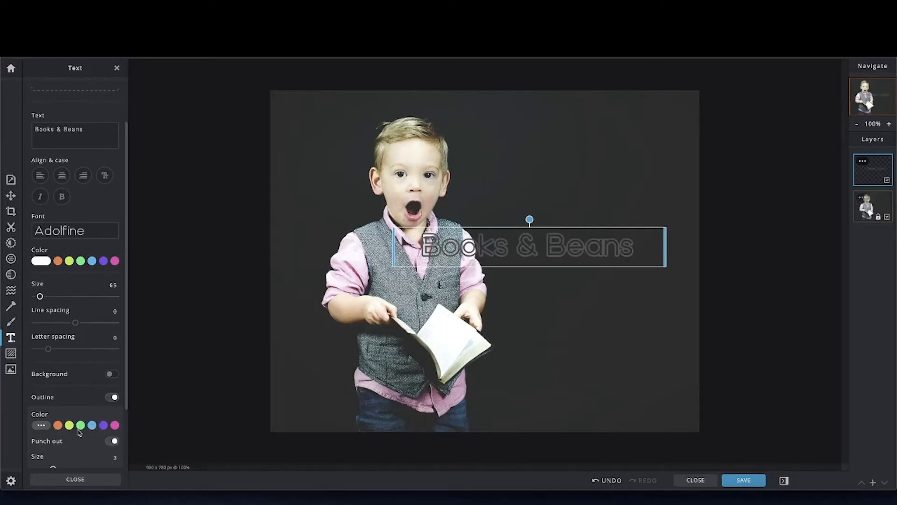
scroll(84, 434, "down", 1)
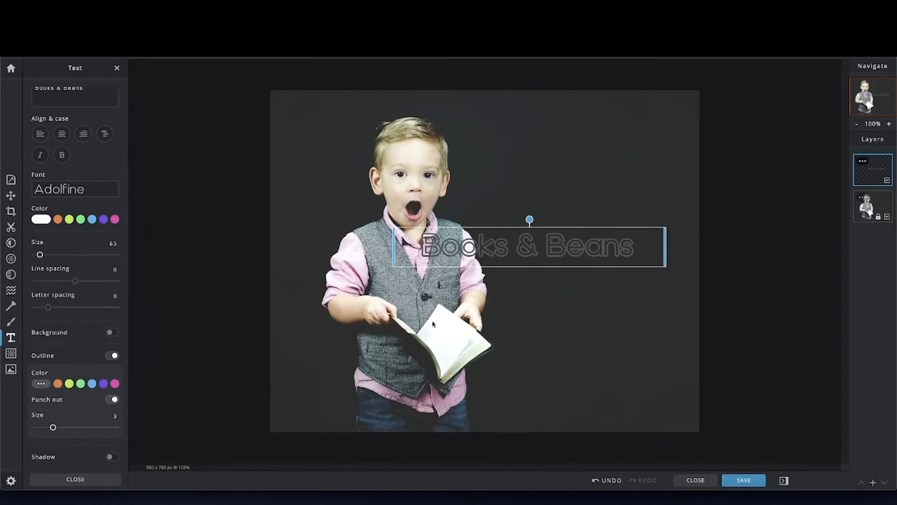
left_click_drag(533, 253, 568, 214)
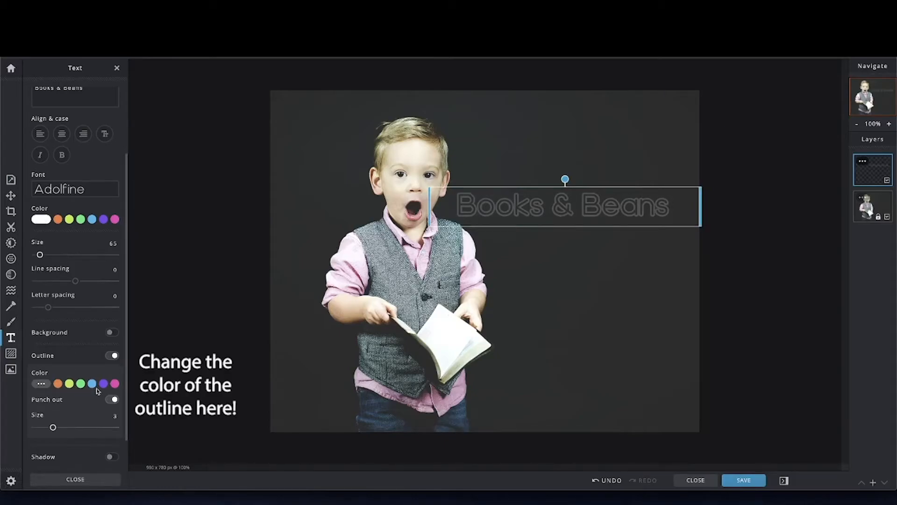
left_click(92, 384)
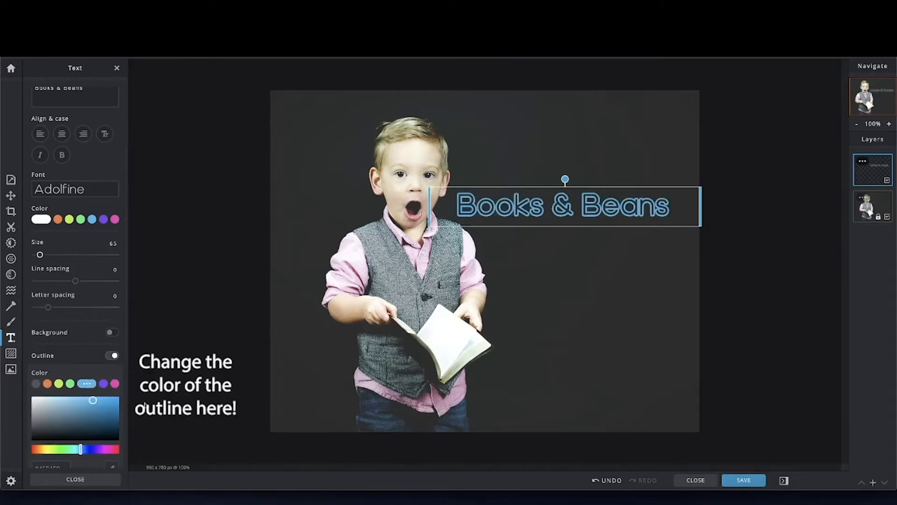
Narrow the "Books & Beans" text box from its left side, nudge it slightly left and deselect it
left_click_drag(429, 203, 461, 202)
mouse_move(513, 188)
left_mouse_down()
mouse_move(505, 207)
mouse_move(506, 189)
left_mouse_up()
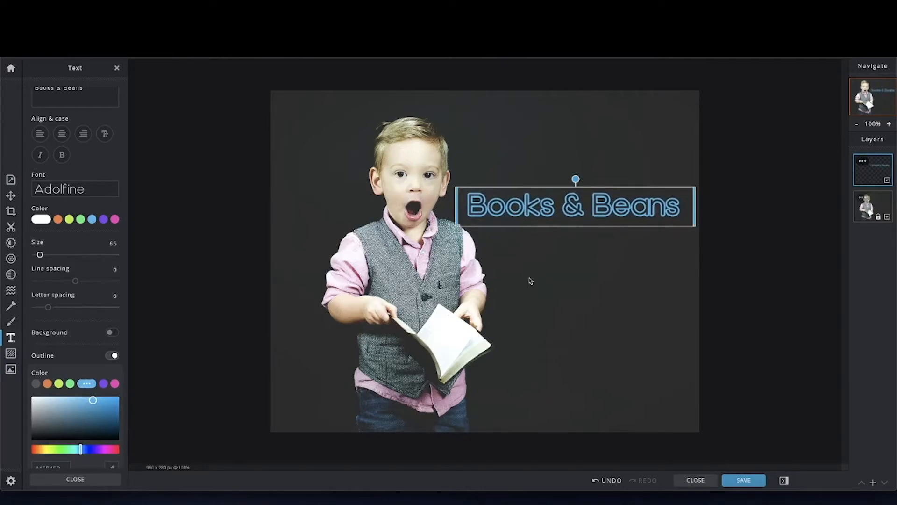
left_click(530, 280)
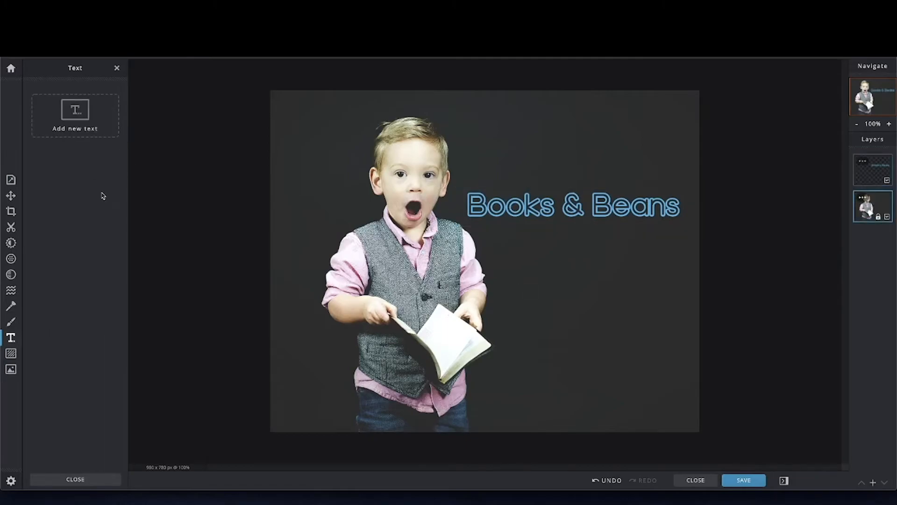
Add a second text layer reading "A weekend event for kids and decaffeinated adults"
left_click(69, 131)
left_click_drag(80, 186, 19, 172)
type("A weeke")
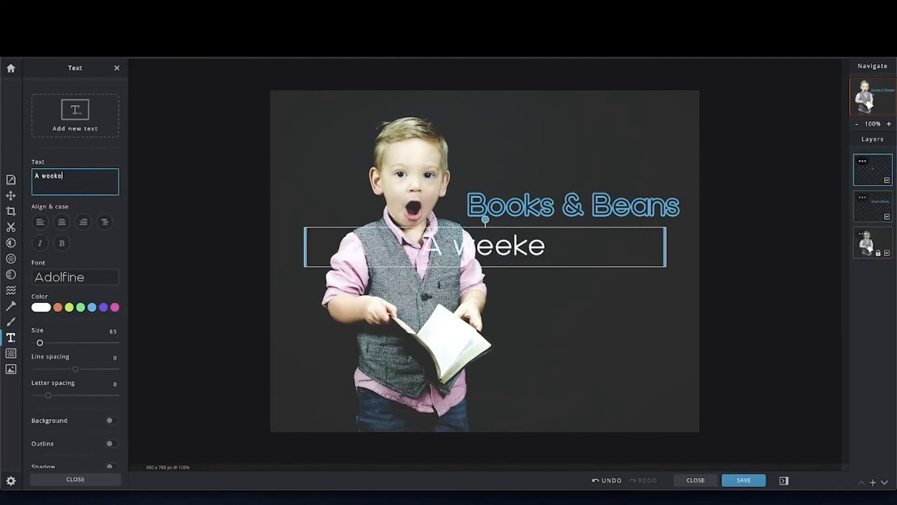
type("nd event for")
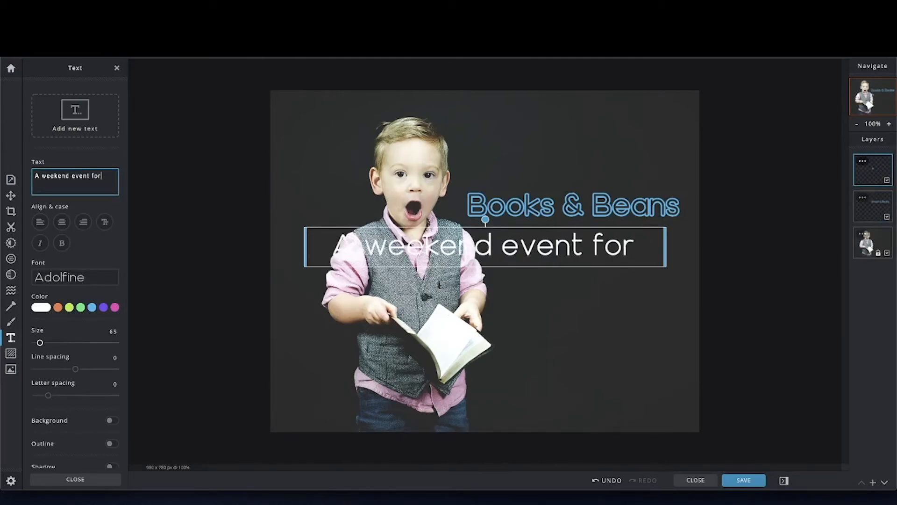
type(" kids and de")
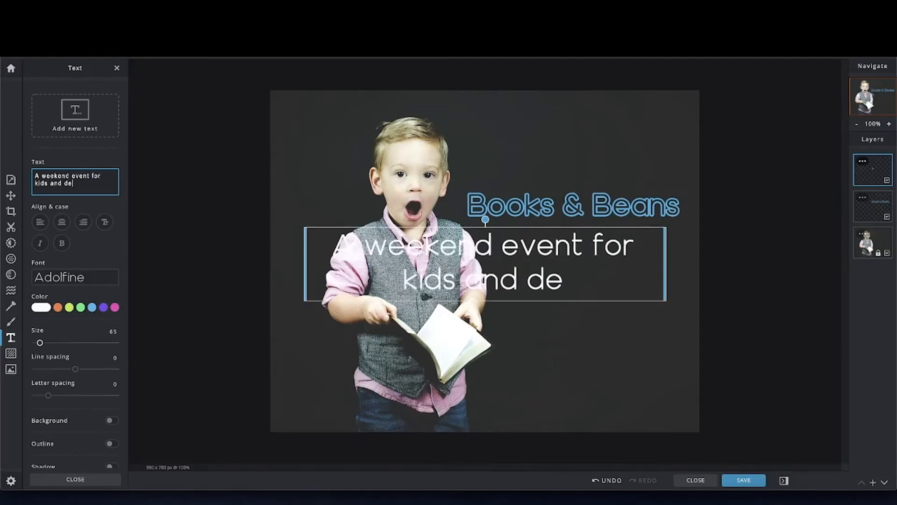
type("caffeina")
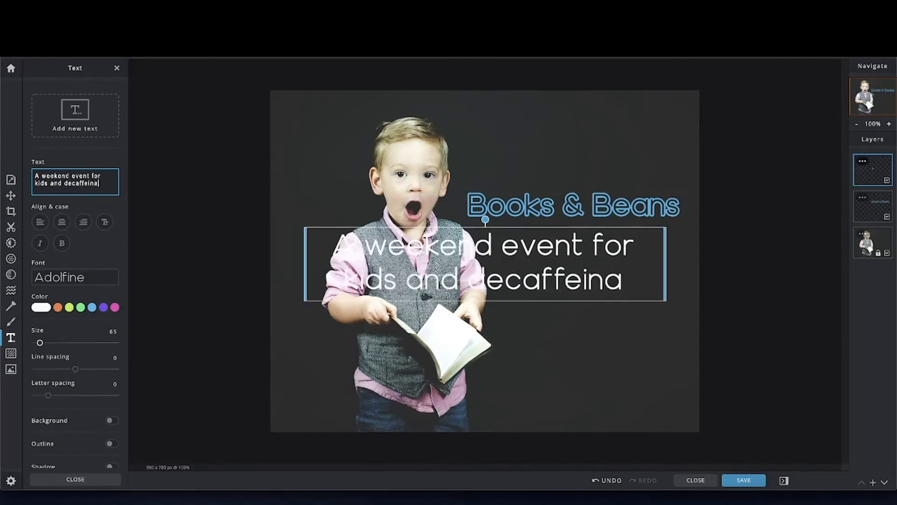
type("ted adults")
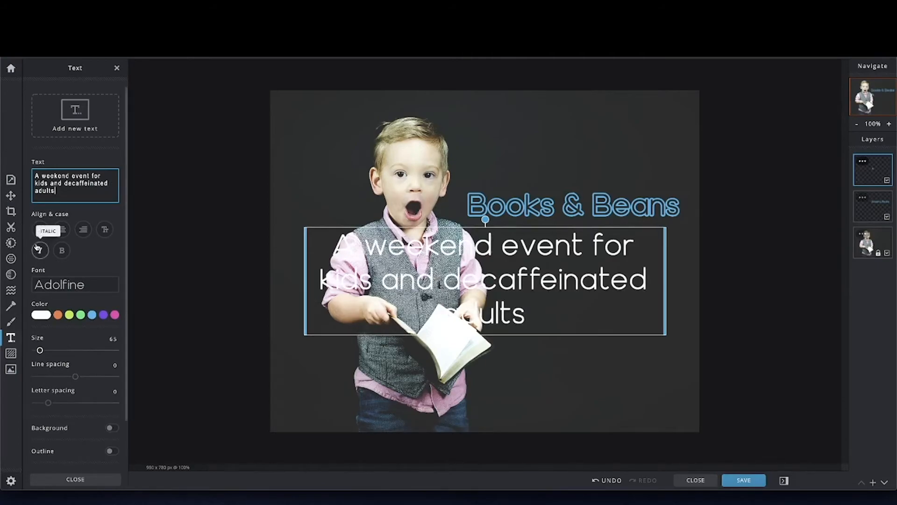
Change the weekend event text to the Badstar font at size 50
left_click(64, 286)
scroll(65, 296, "down", 5)
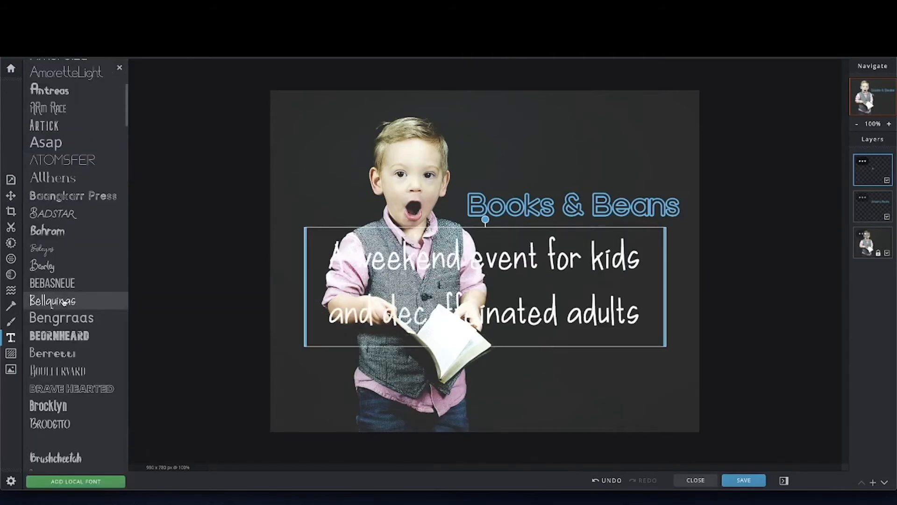
left_click(64, 212)
left_click_drag(102, 339, 158, 343)
type("50")
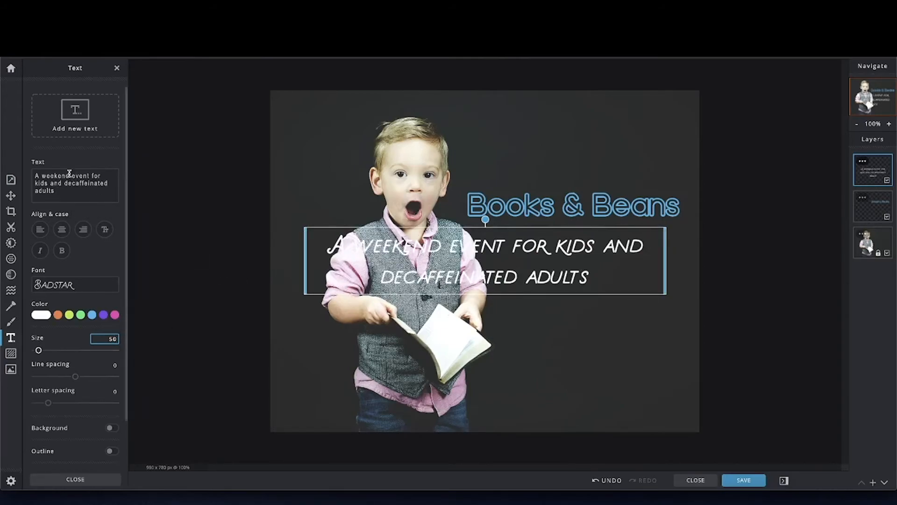
Break the event text into five lines: "A weekend", "event for", "kids and", "decaffeinated" and "adults"
left_click(98, 178)
left_click(70, 177)
key("Return")
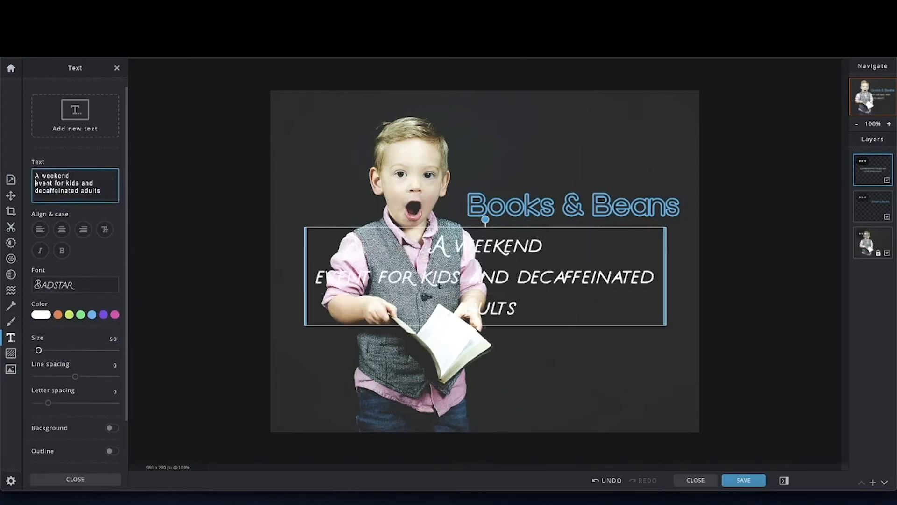
left_click(66, 183)
key("Return")
left_click(65, 190)
key("Return")
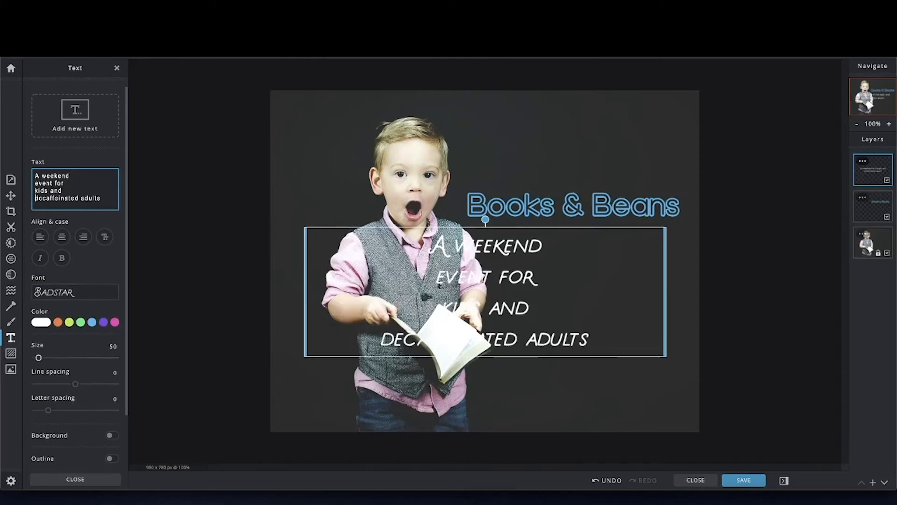
left_click(82, 198)
key("BackSpace")
key("Return")
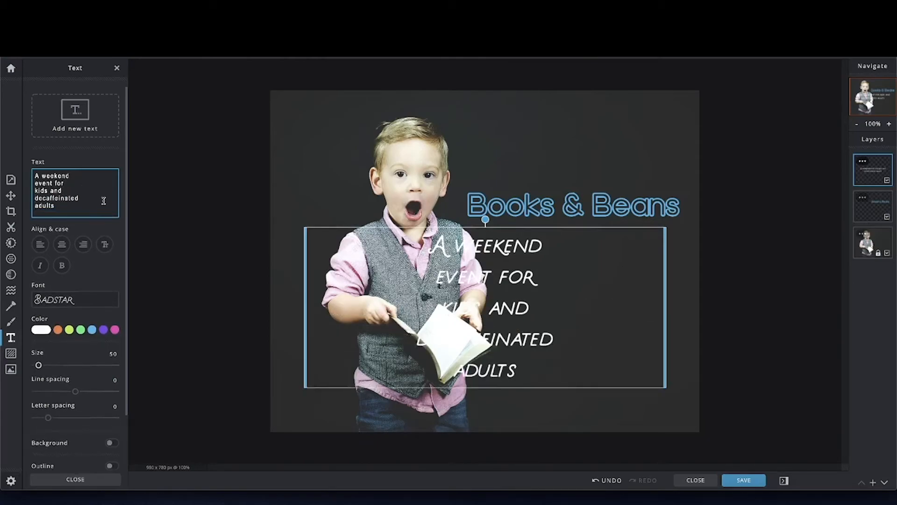
Right-align the five-line event text and move it slightly up and right beneath "Books & Beans"
left_click(83, 245)
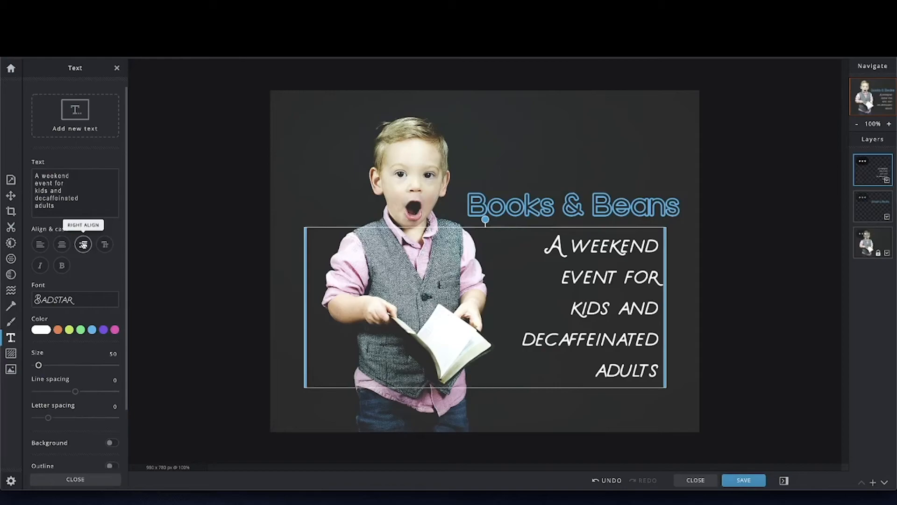
left_click(187, 287)
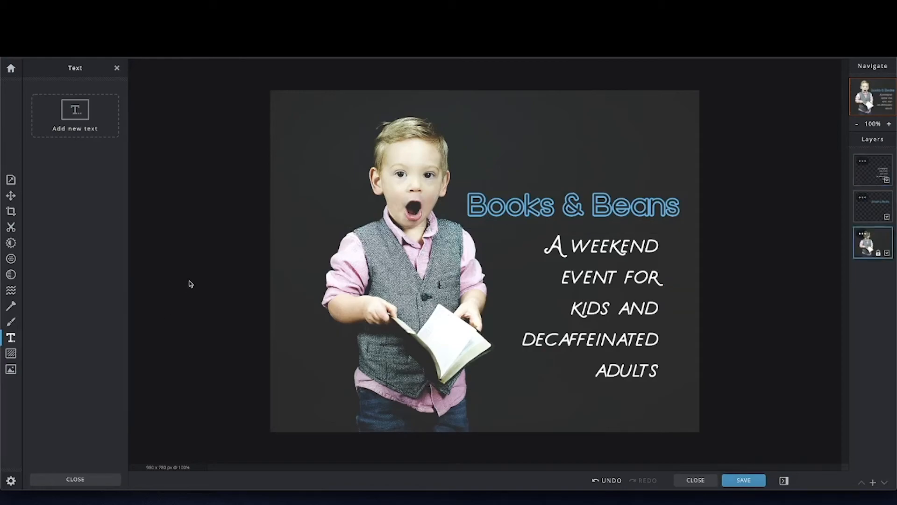
left_click(651, 287)
left_click_drag(651, 287, 661, 282)
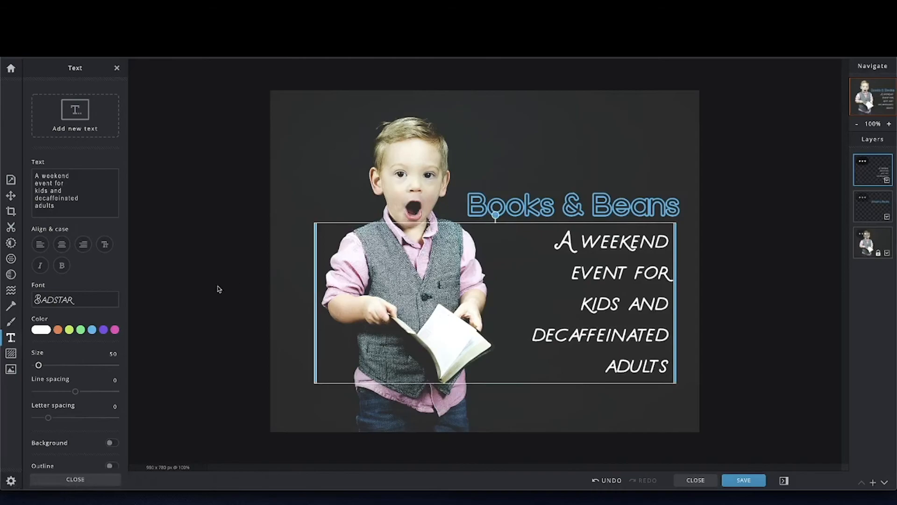
Add the smiling coffee cup on a brown saucer from the Coffee Time sticker collection
left_click(11, 353)
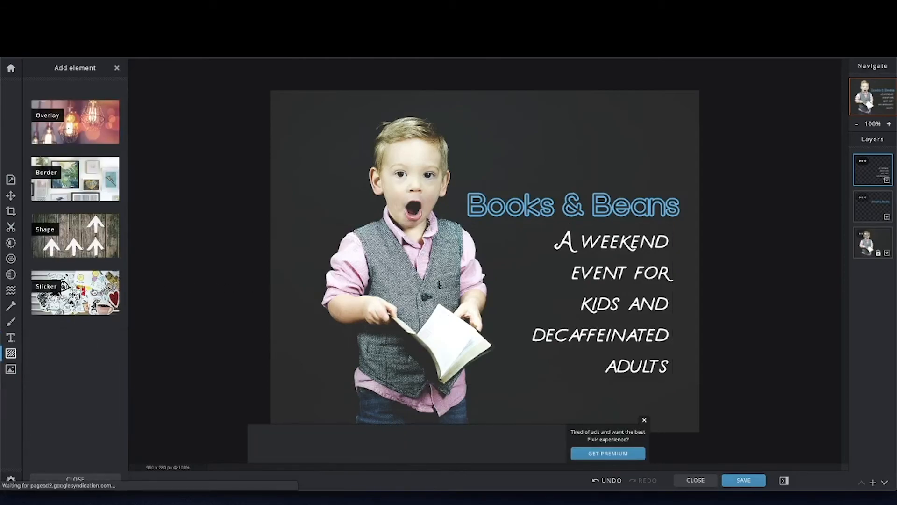
left_click(93, 290)
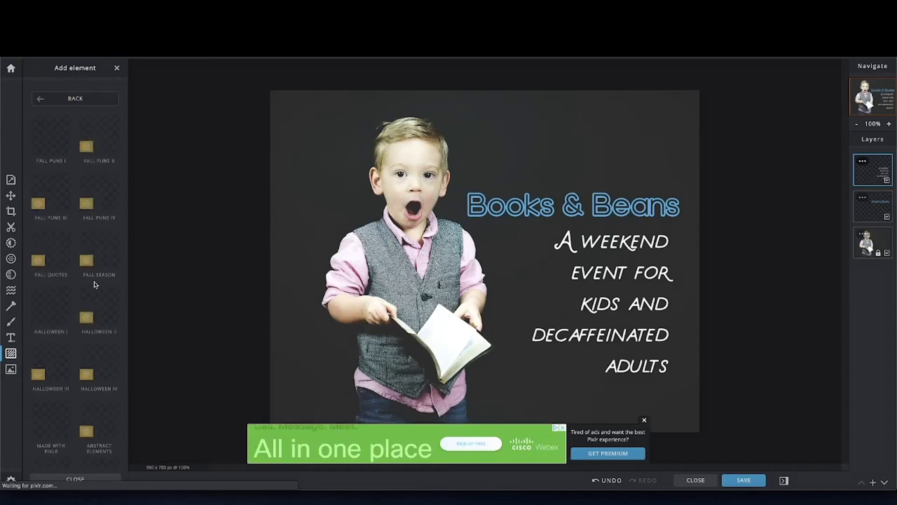
scroll(82, 292, "down", 8)
scroll(75, 300, "down", 7)
scroll(75, 300, "down", 3)
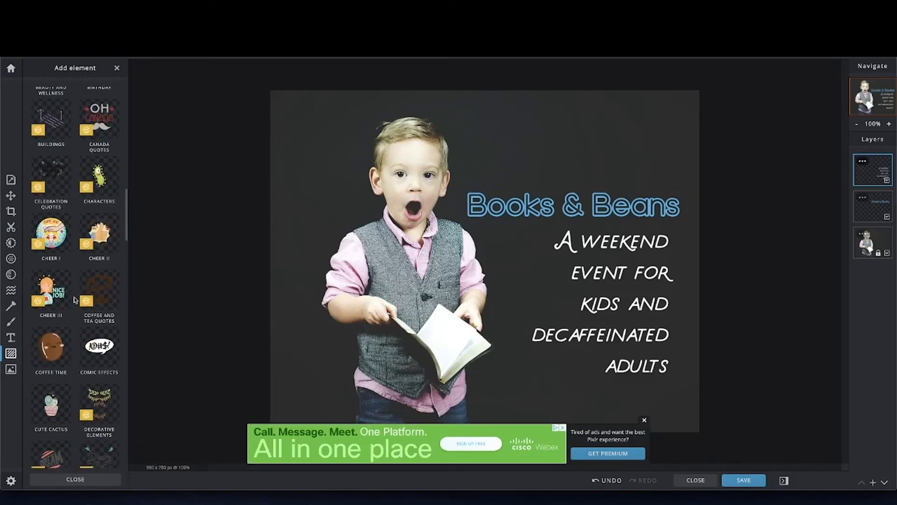
left_click(53, 342)
scroll(90, 332, "down", 3)
scroll(90, 333, "down", 10)
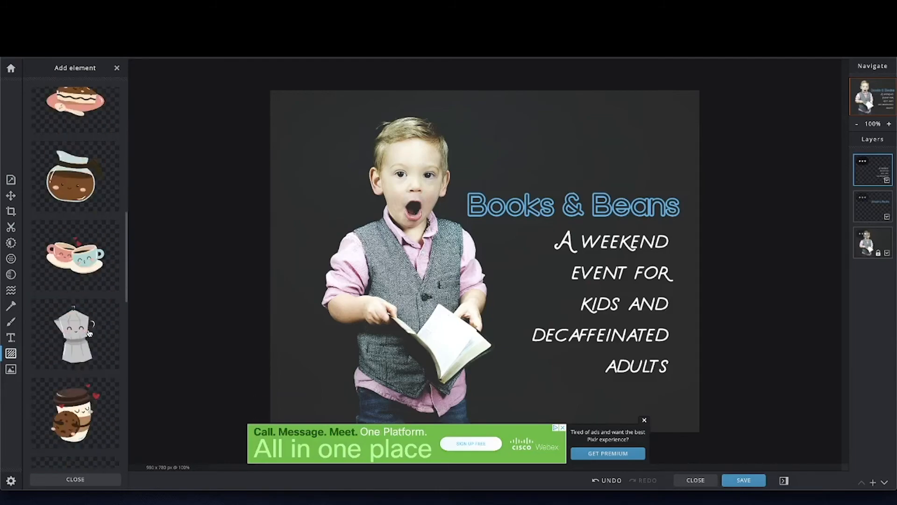
scroll(89, 332, "down", 5)
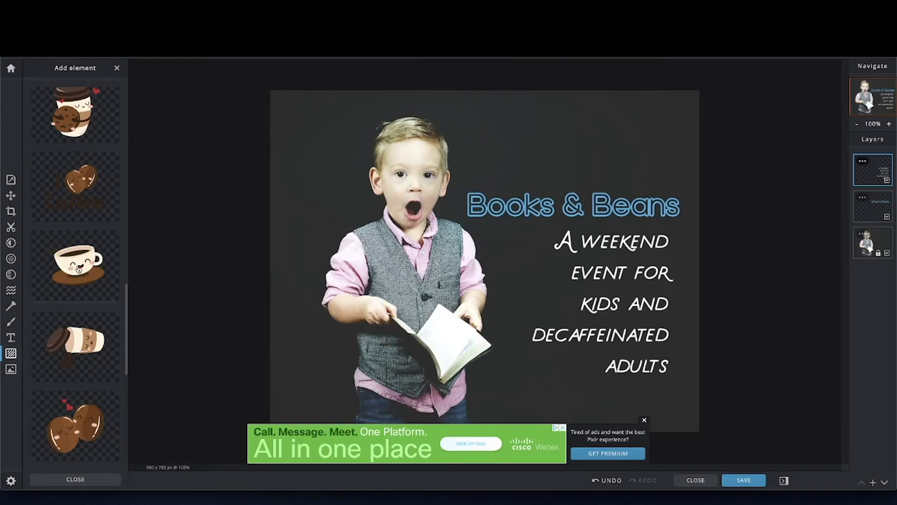
left_click(78, 267)
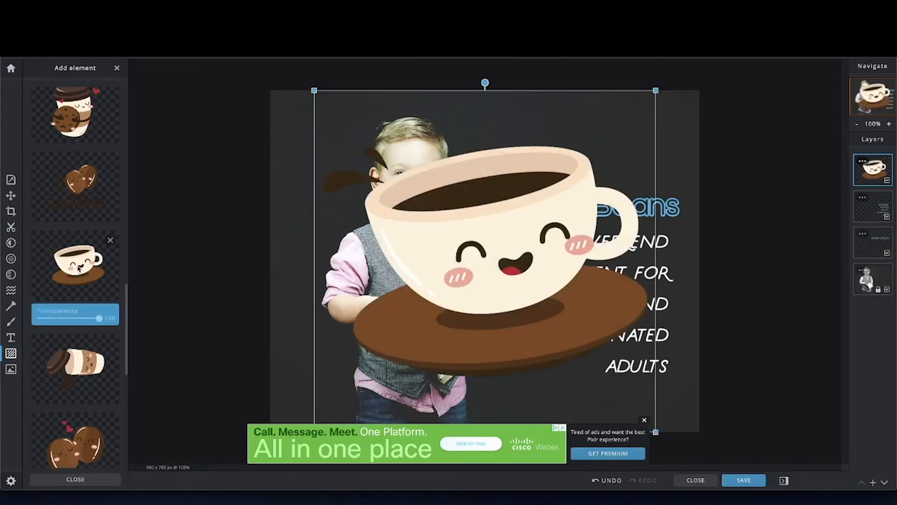
Dismiss the ad banner, shrink the coffee cup sticker to about a fifth, place it left of "adults" and deselect it
left_click(643, 420)
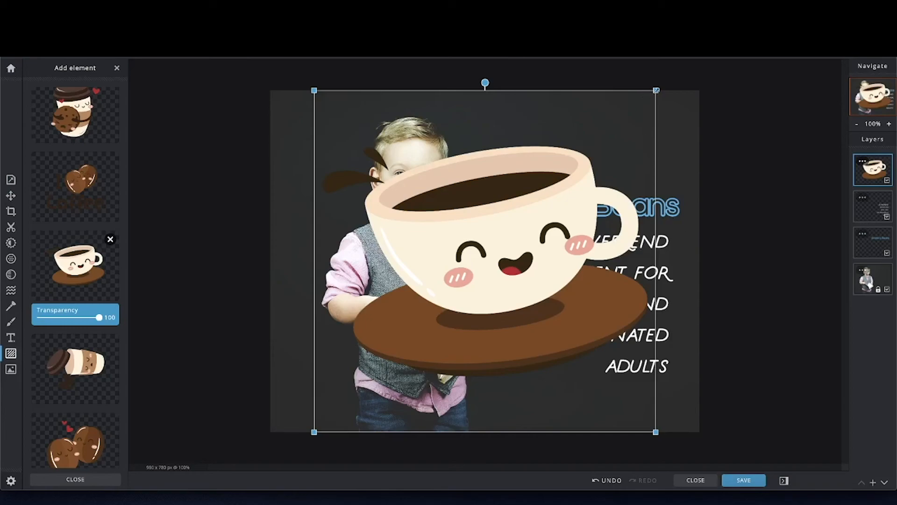
left_click_drag(656, 90, 382, 365)
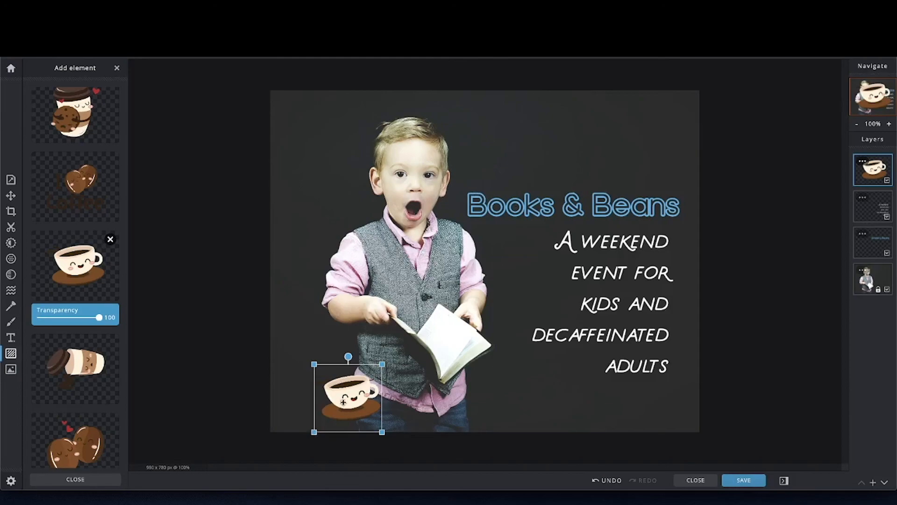
left_click_drag(345, 397, 553, 373)
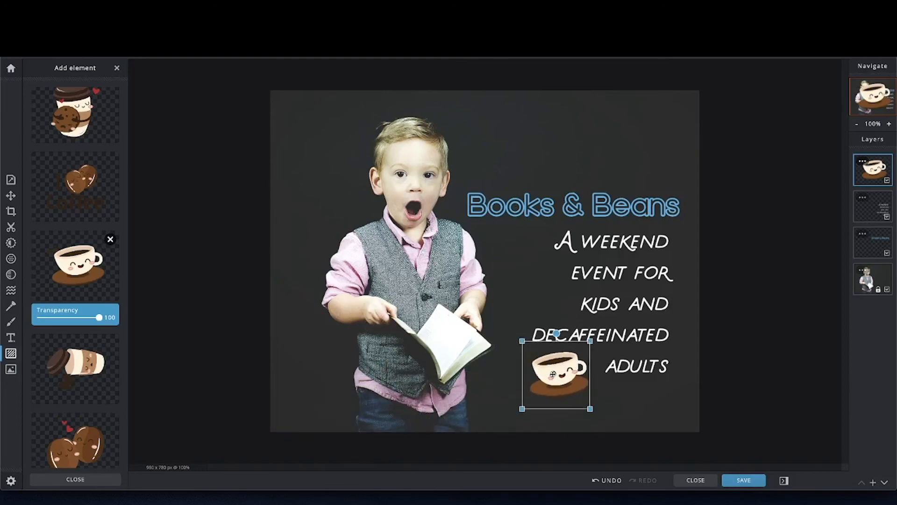
left_click(634, 416)
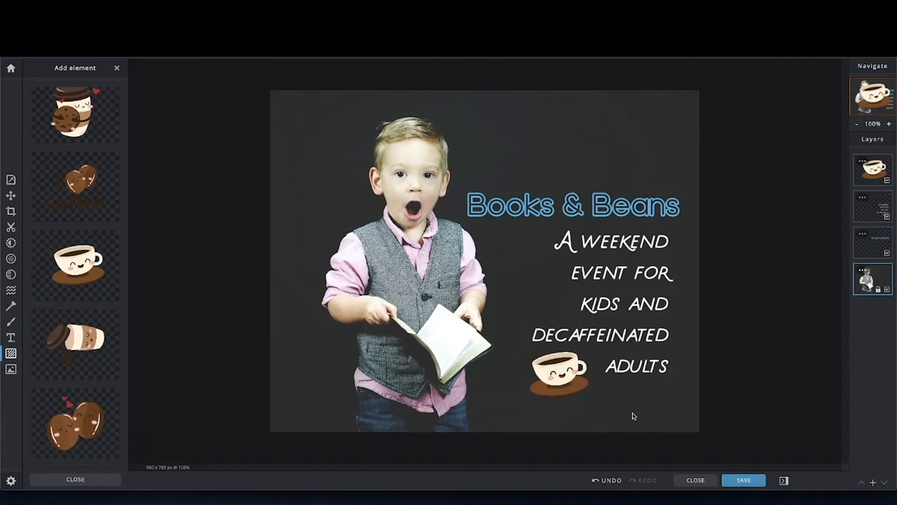